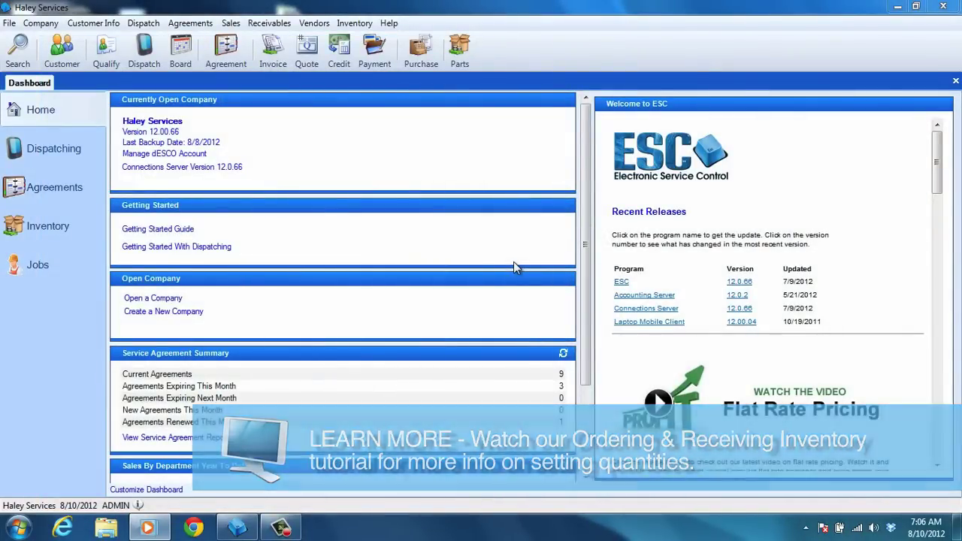
Preview the inventory Physical Worksheet report sorted by part, examine its current and actual part columns, and put the preview away
left_click(350, 23)
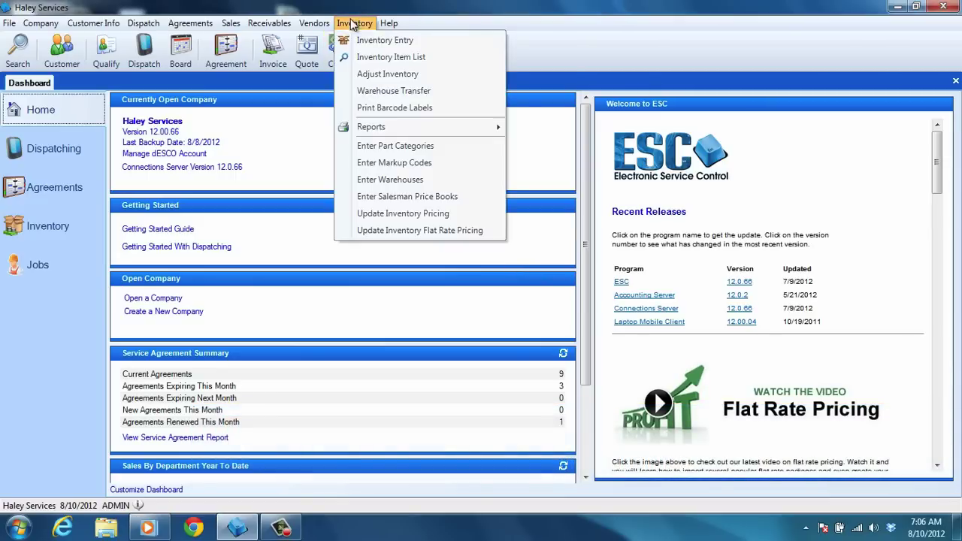
mouse_move(384, 125)
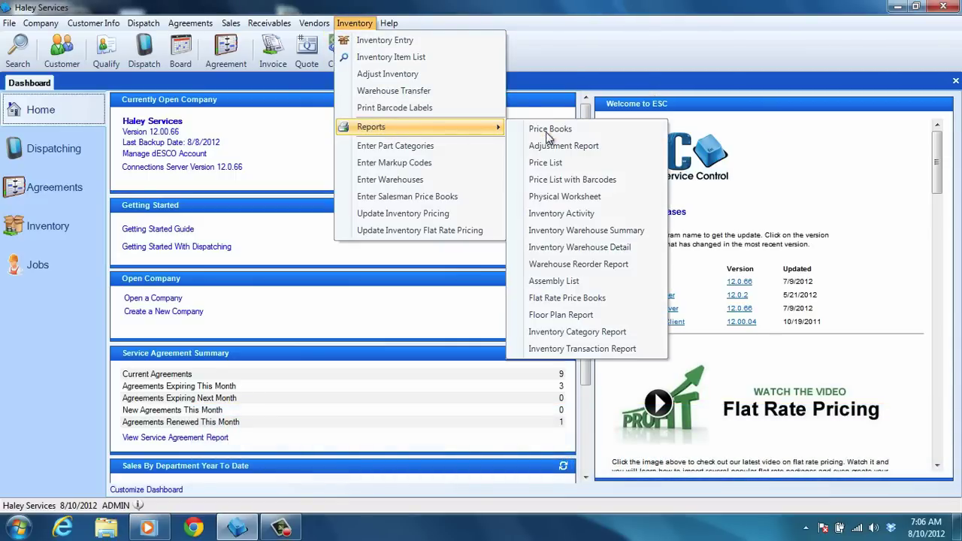
left_click(569, 197)
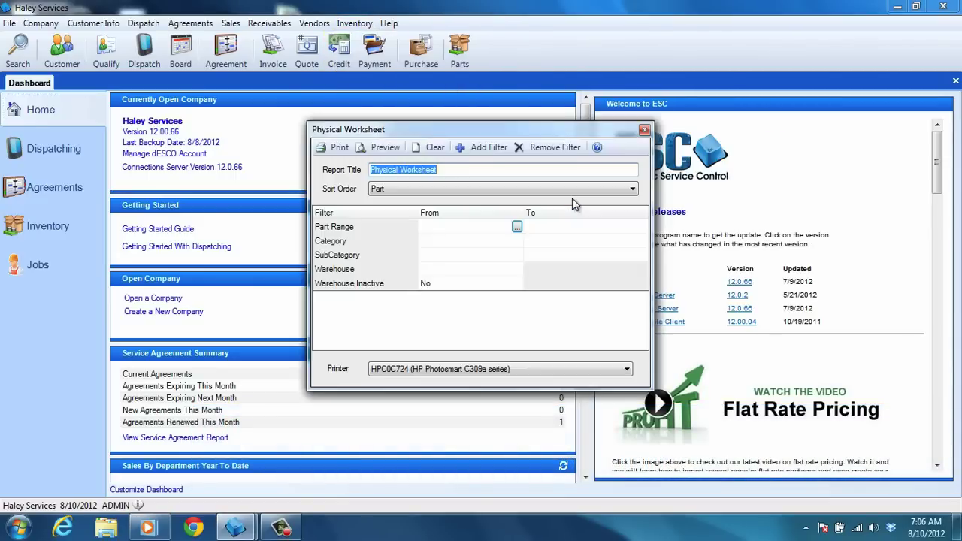
left_click(379, 147)
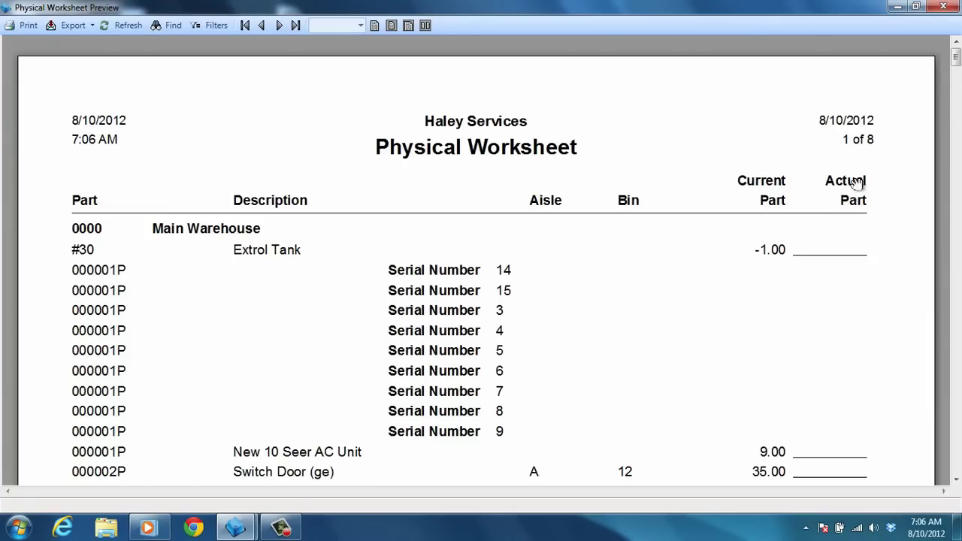
mouse_move(955, 60)
left_mouse_down()
mouse_move(956, 69)
mouse_move(956, 60)
left_mouse_up()
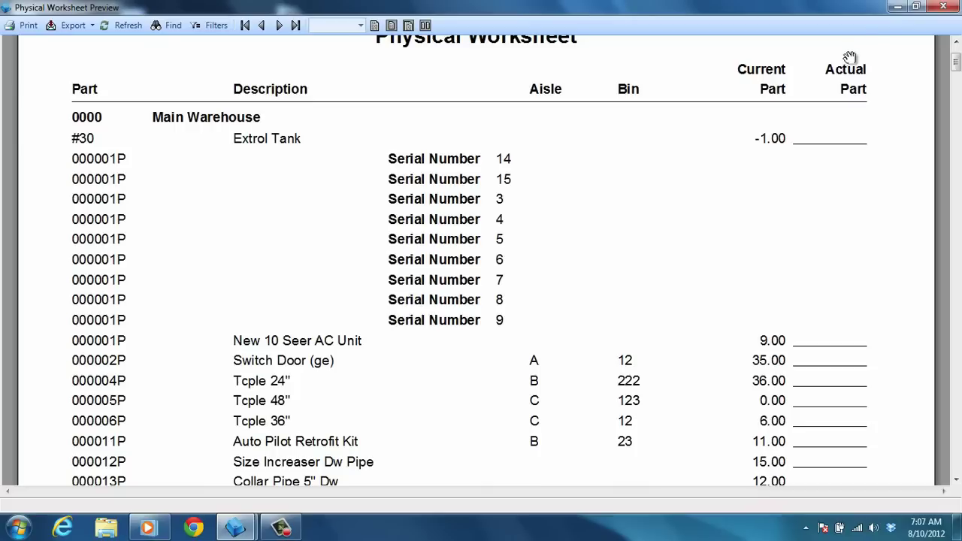
left_click(898, 8)
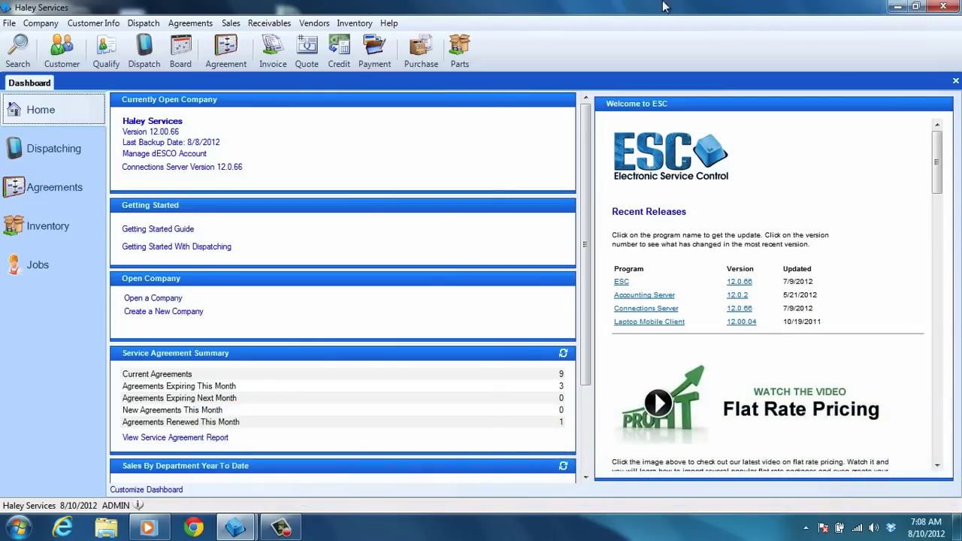
Start an inventory warehouse transfer from 0000 Main Warehouse to the van listed as warehouse 0002
left_click(344, 27)
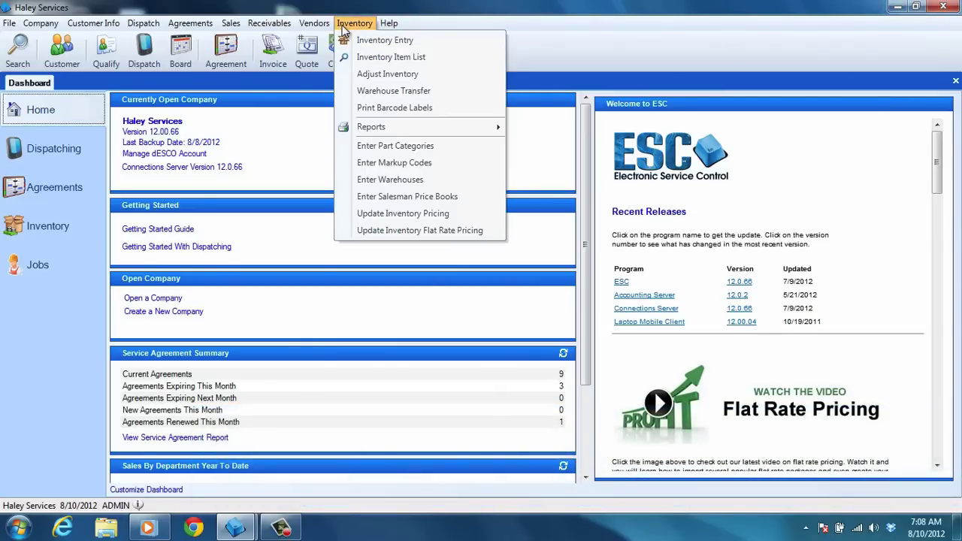
left_click(359, 93)
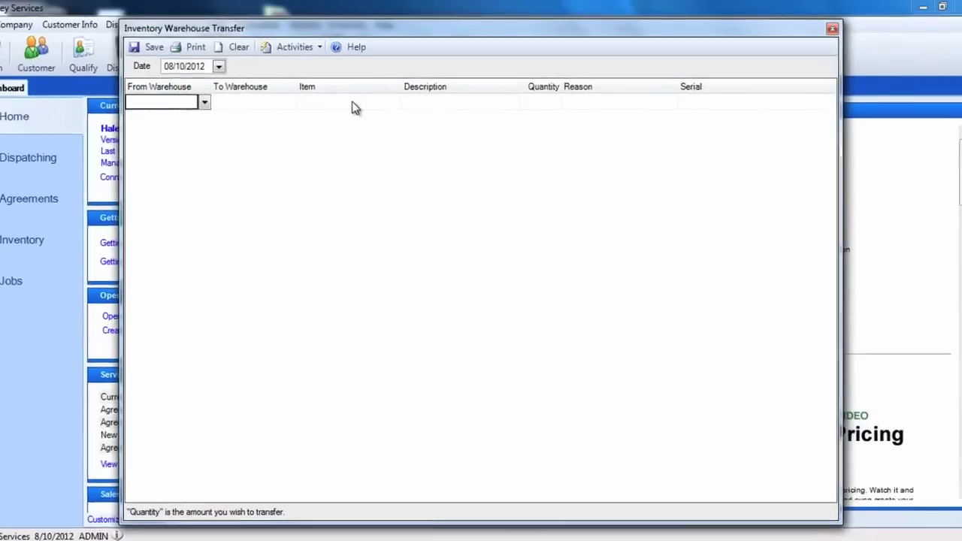
left_click(233, 62)
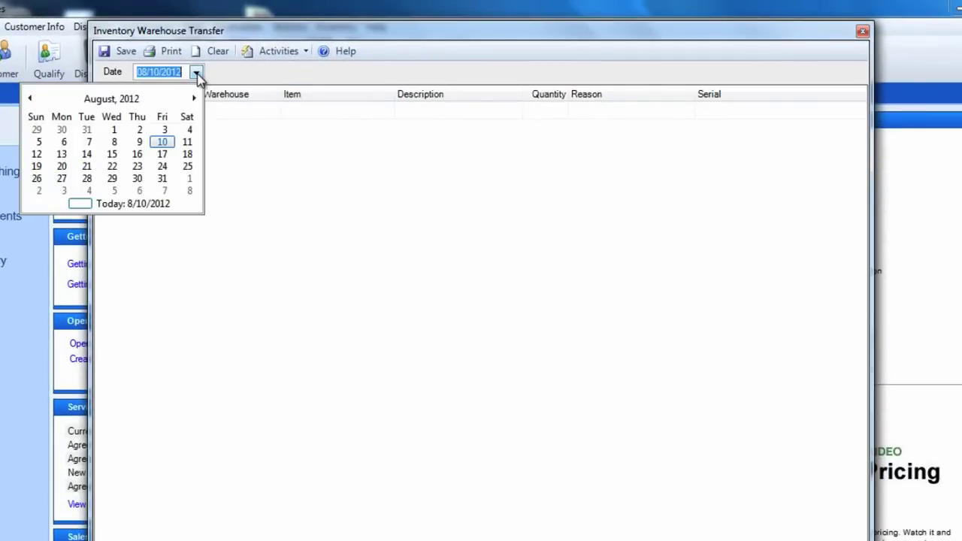
left_click(197, 73)
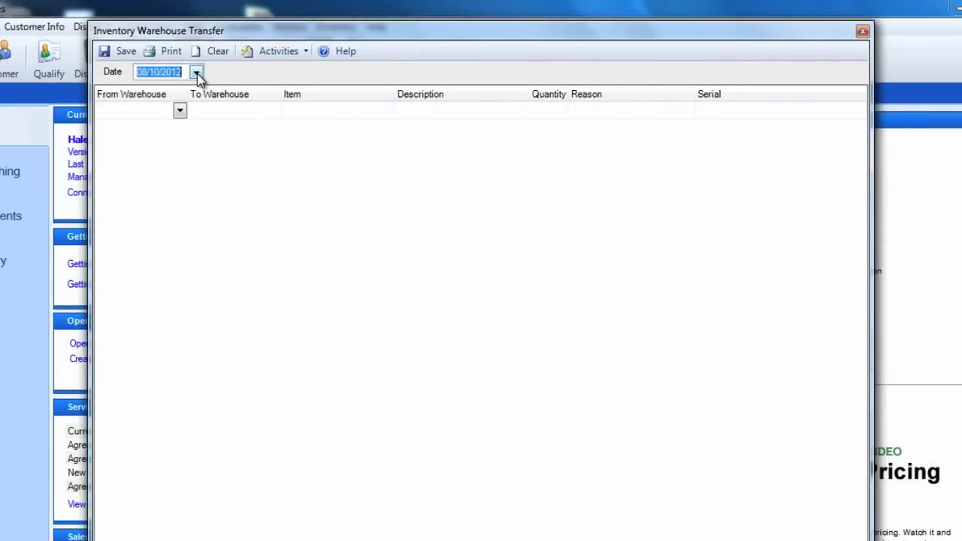
left_click(180, 111)
left_click(171, 127)
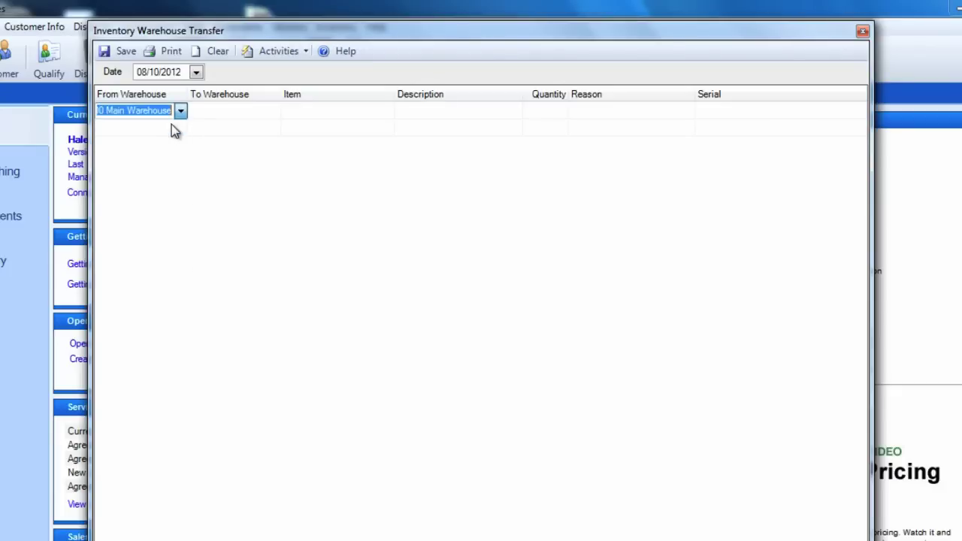
left_click(265, 119)
left_click(274, 112)
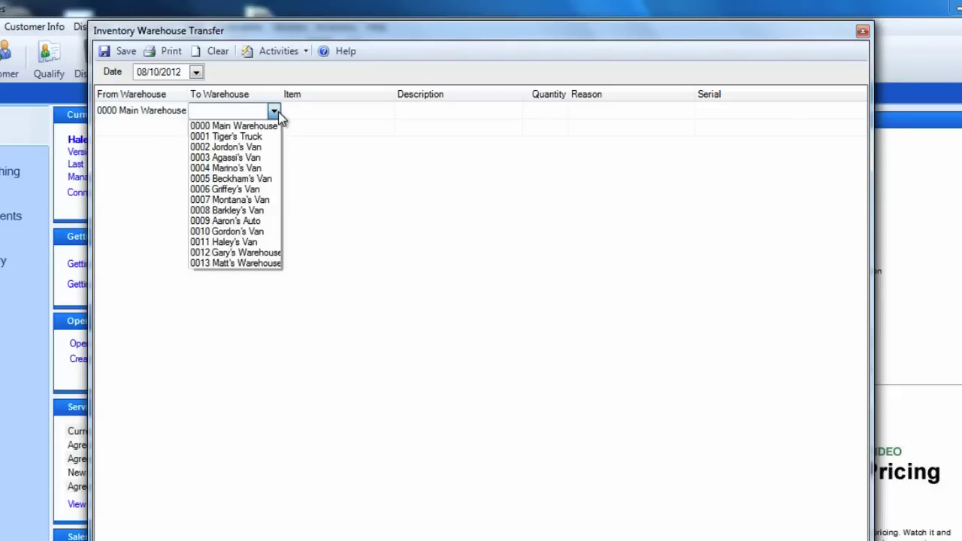
left_click(255, 147)
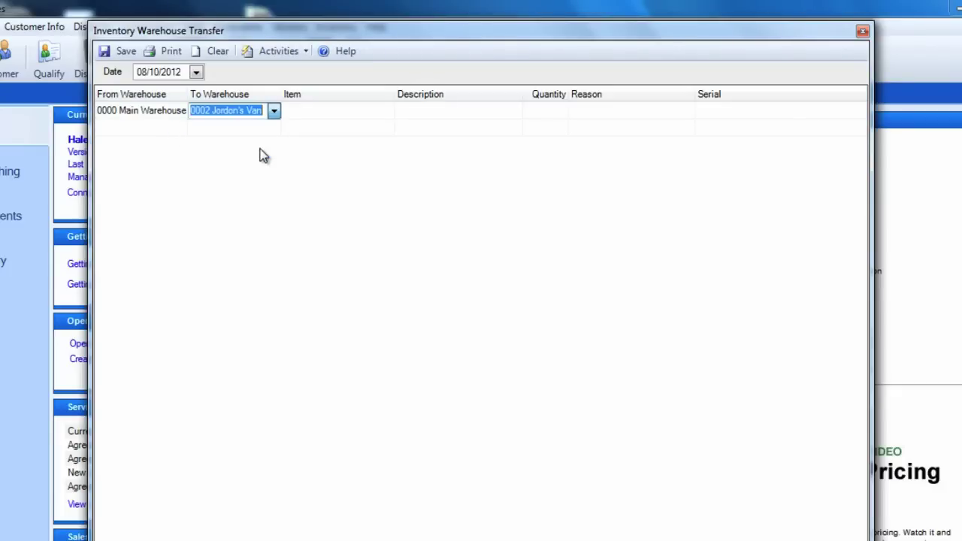
Add item 000006P to the transfer line with a quantity of 3
left_click(335, 112)
type("000006P")
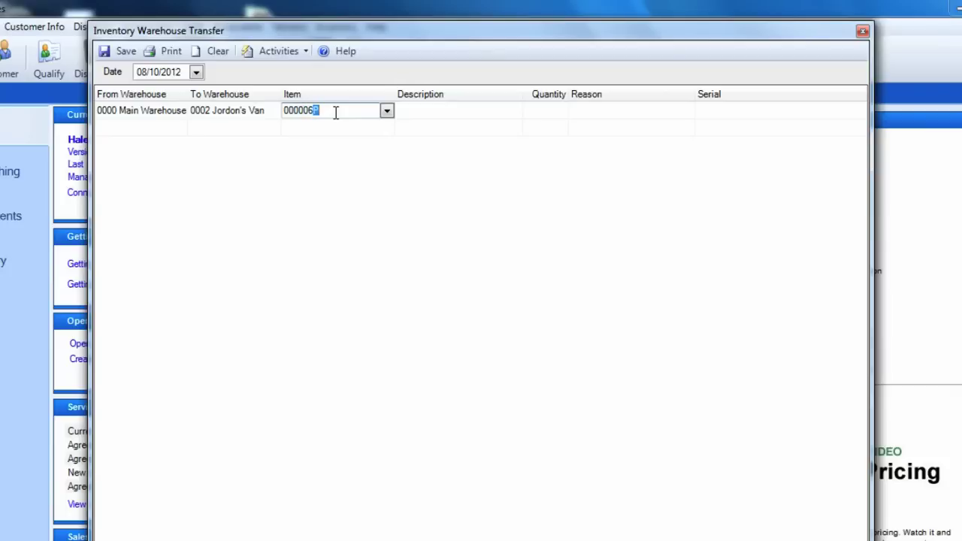
key("Return")
key("Tab")
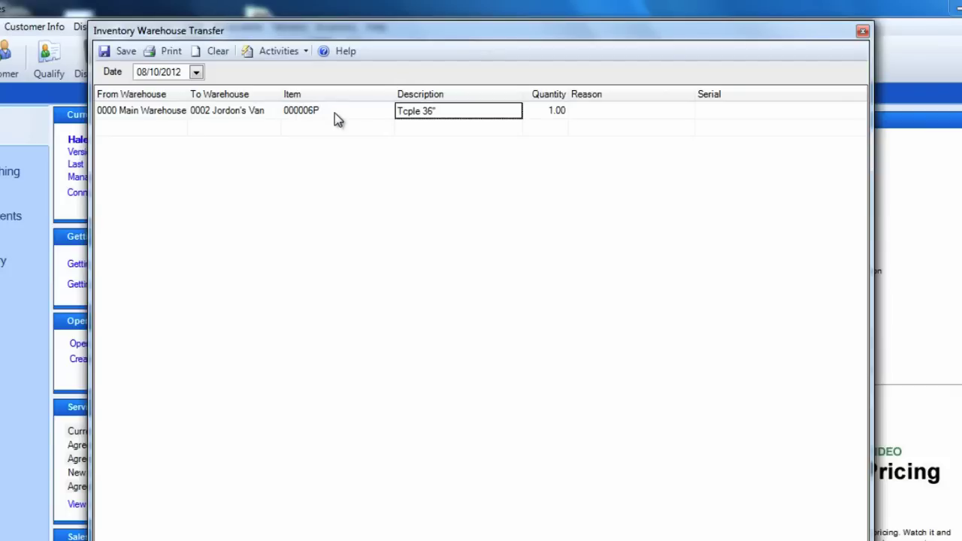
key("Tab")
type("3")
key("Tab")
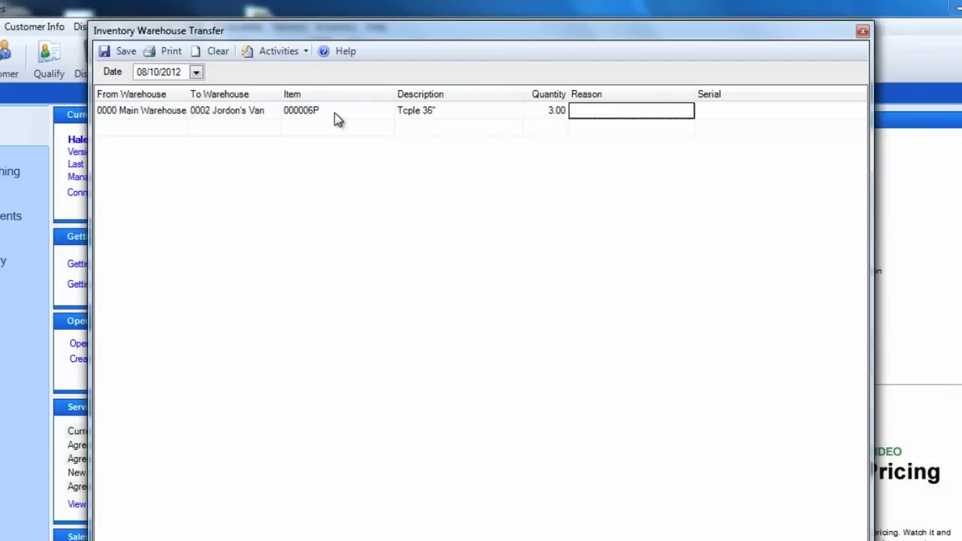
Enter "Restock" plus the destination van's name as the transfer reason, then save the transfer and close its window
type("Restock ")
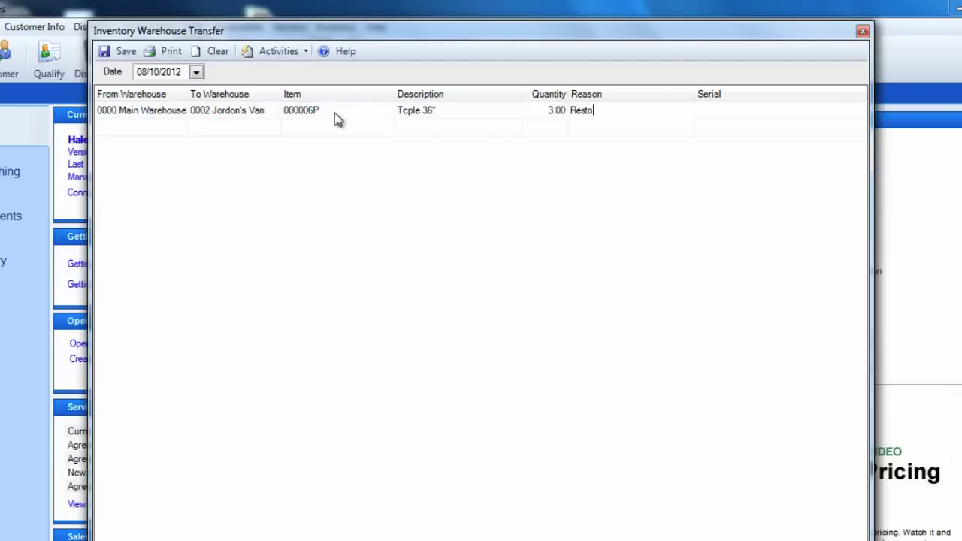
type("Jordon's Van")
key("Tab")
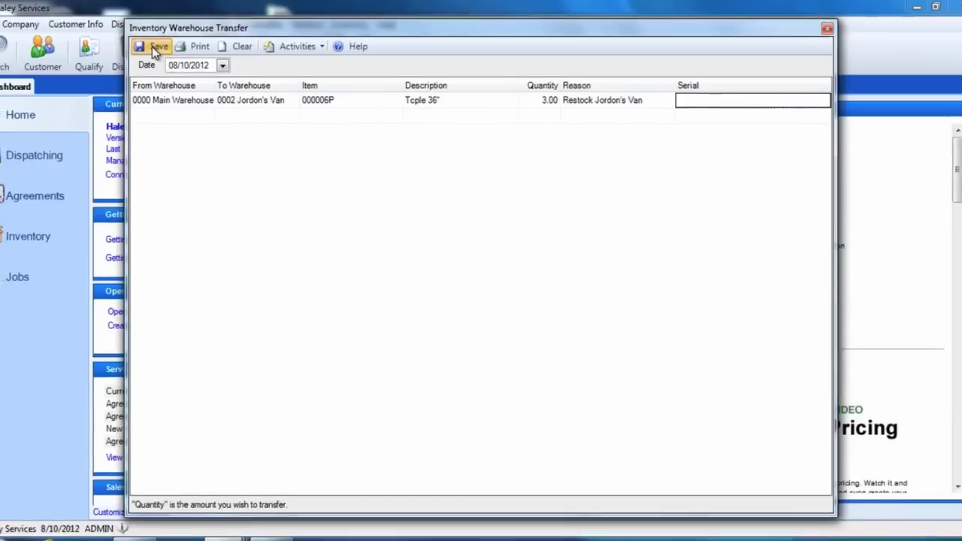
left_click(156, 47)
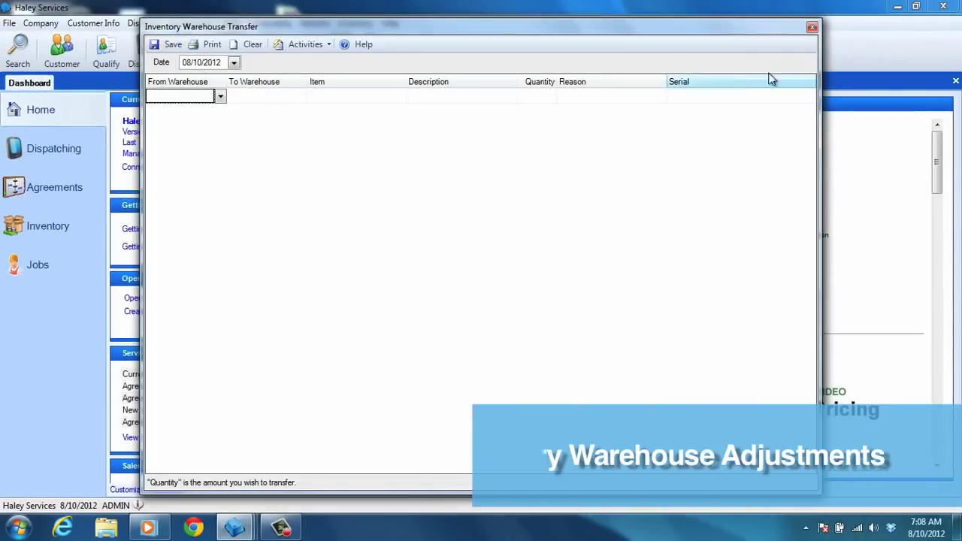
left_click(812, 27)
Start an inventory adjustment with 401000 Cost Of Sales as the credit account
left_click(354, 22)
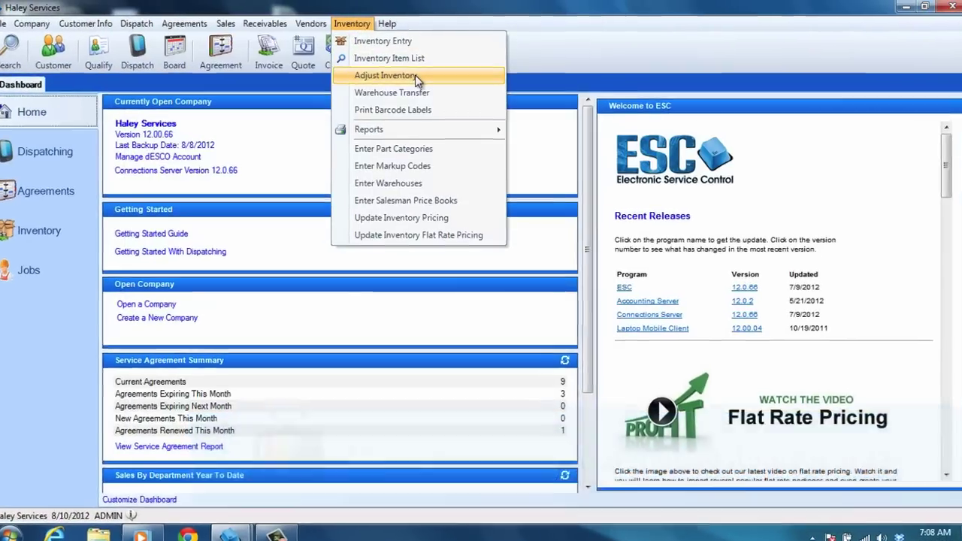
left_click(385, 75)
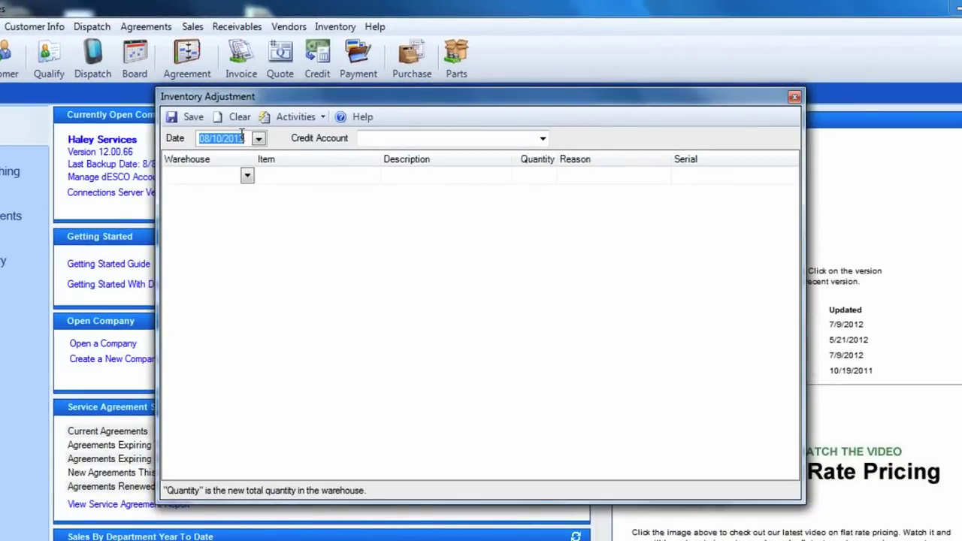
left_click(542, 138)
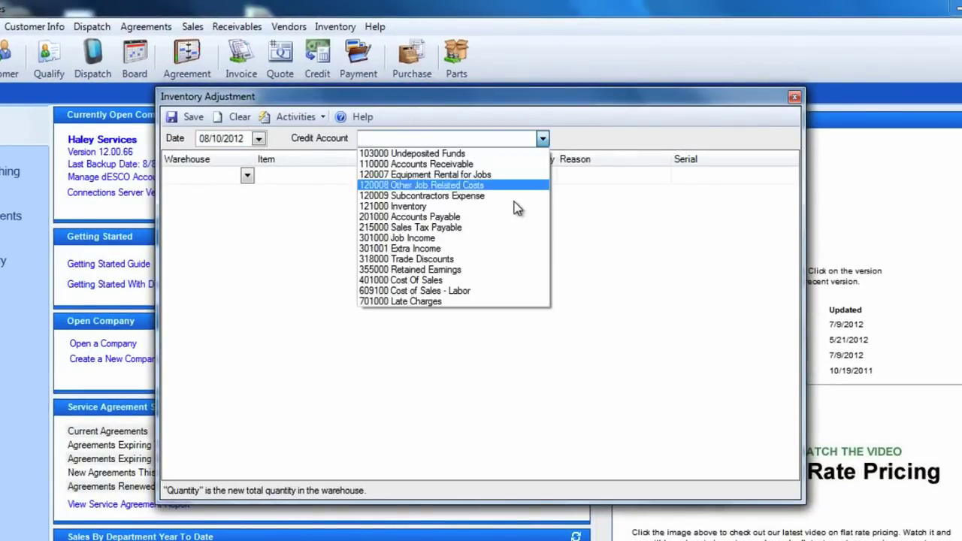
left_click(496, 284)
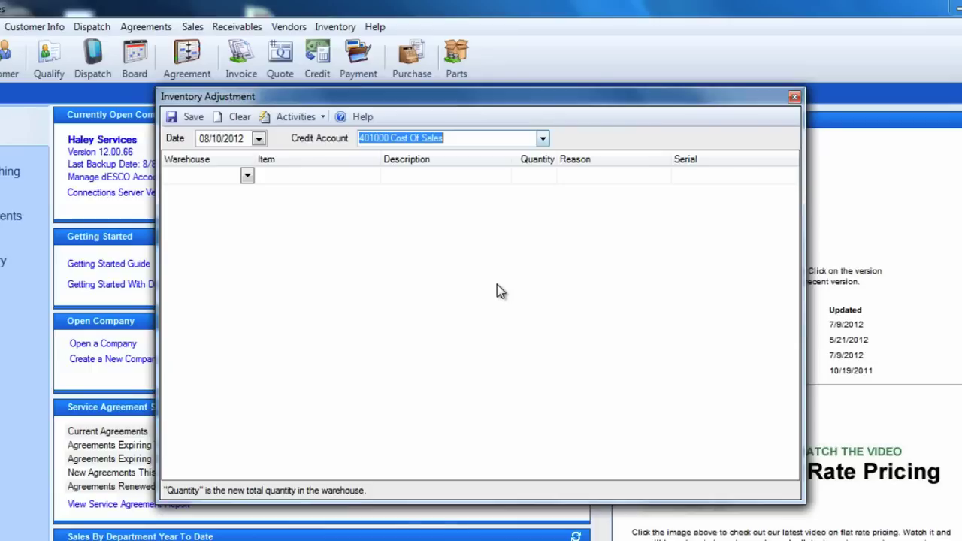
Add an adjustment line for item 000004P in 0000 Main Warehouse with a quantity of 11, leaving reason and serial blank
left_click(244, 179)
left_click(247, 178)
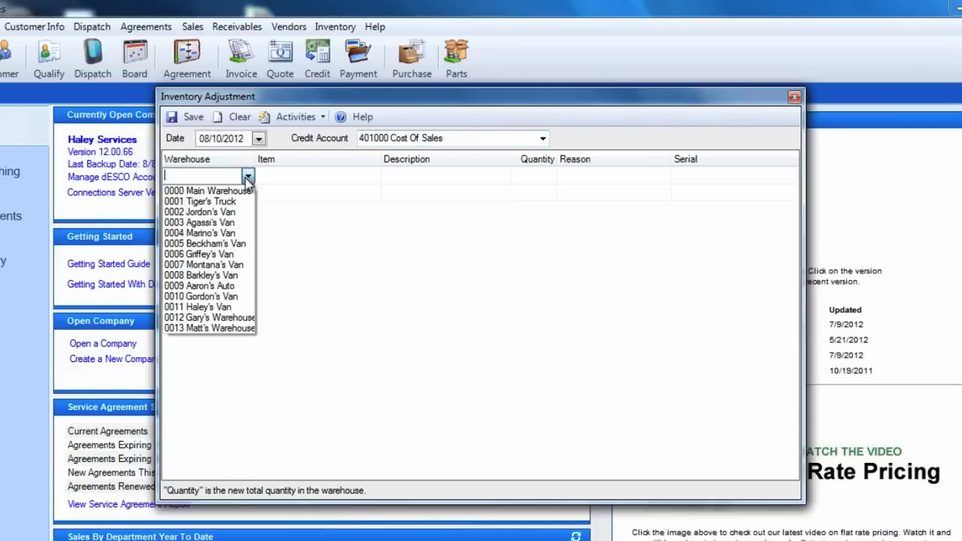
left_click(242, 189)
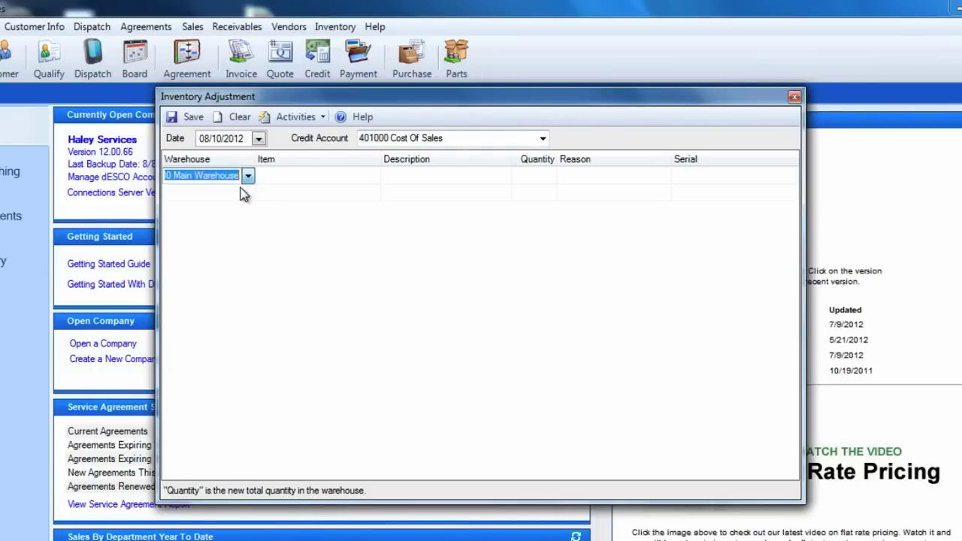
left_click(299, 183)
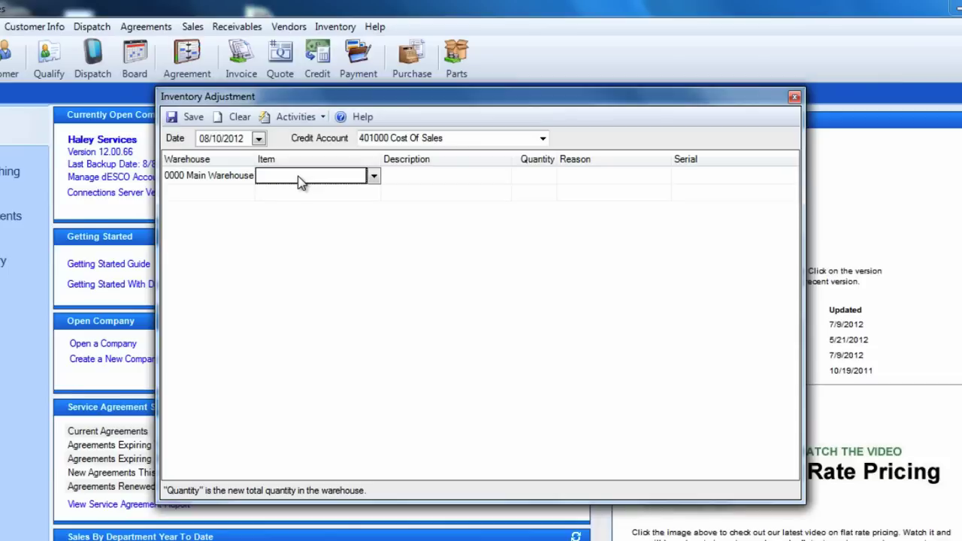
type("000004P")
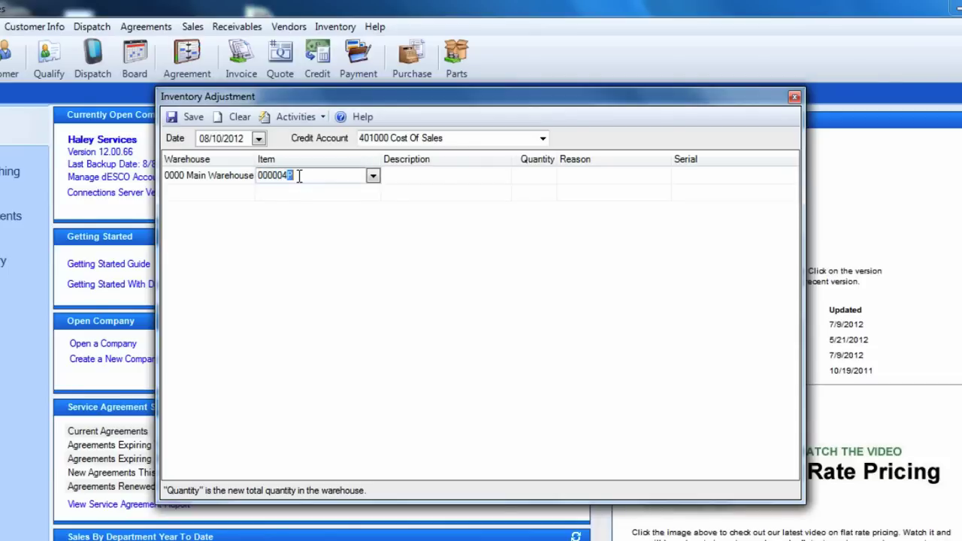
key("Return")
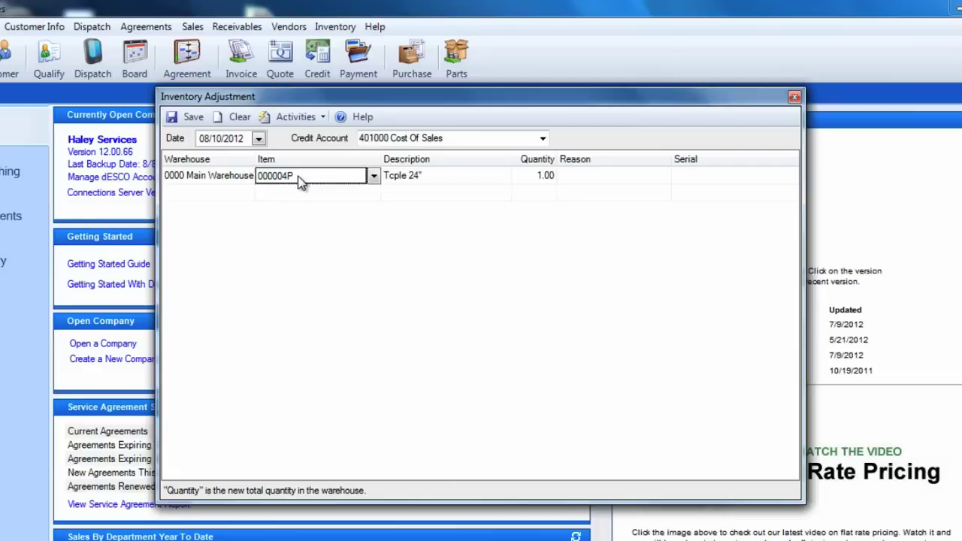
key("Tab")
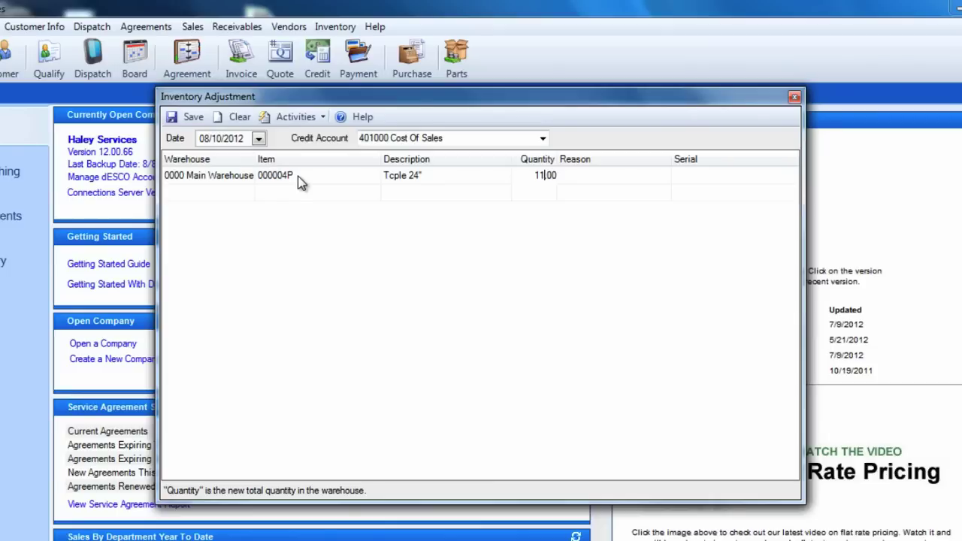
key("Tab")
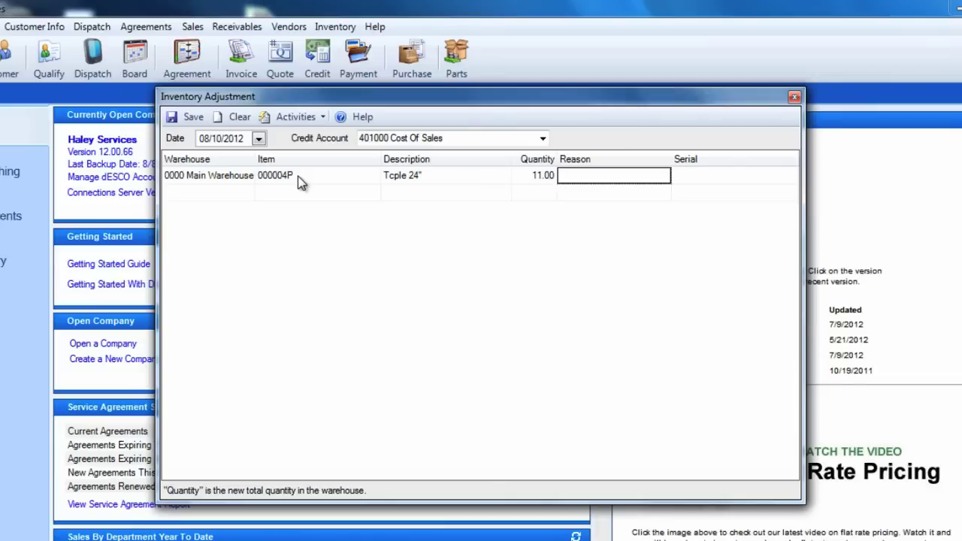
key("Tab")
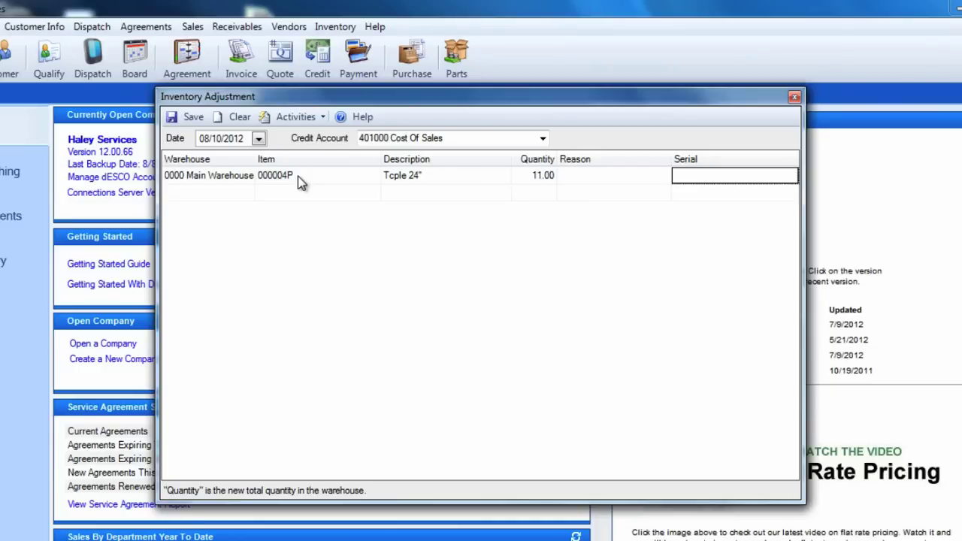
key("Tab")
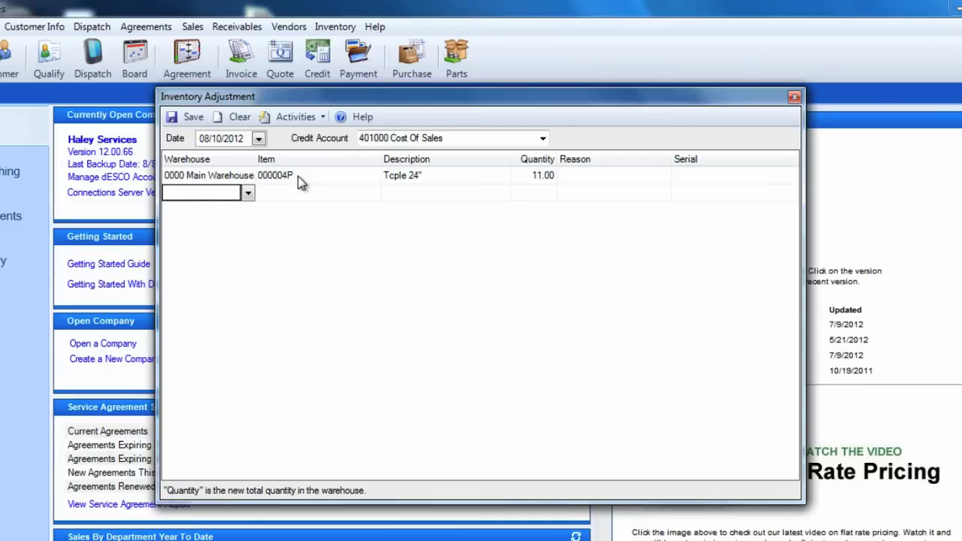
Add an adjustment line for item 000001P in 0000 Main Warehouse, selecting serial number 9 and leaving its quantity at 0
type("0000 Main Wareho")
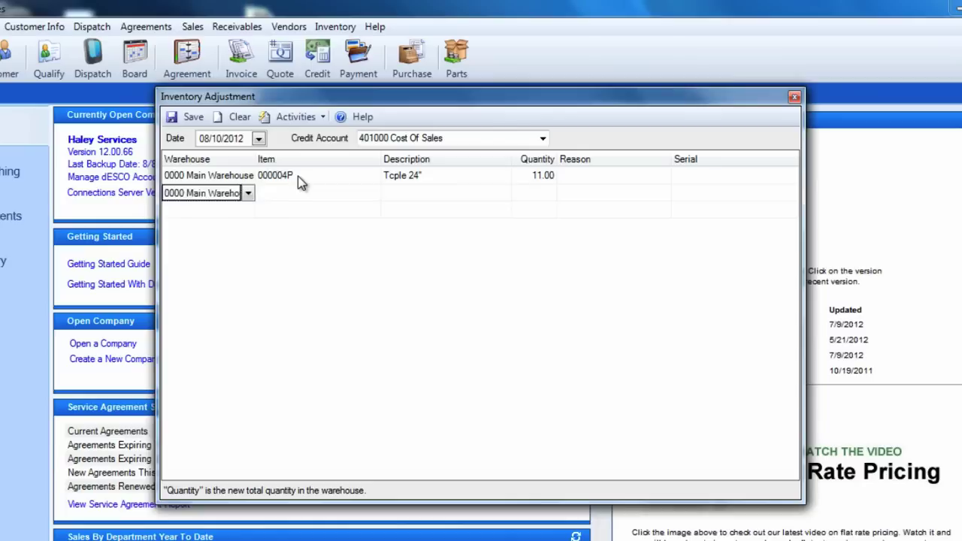
key("Tab")
type("0")
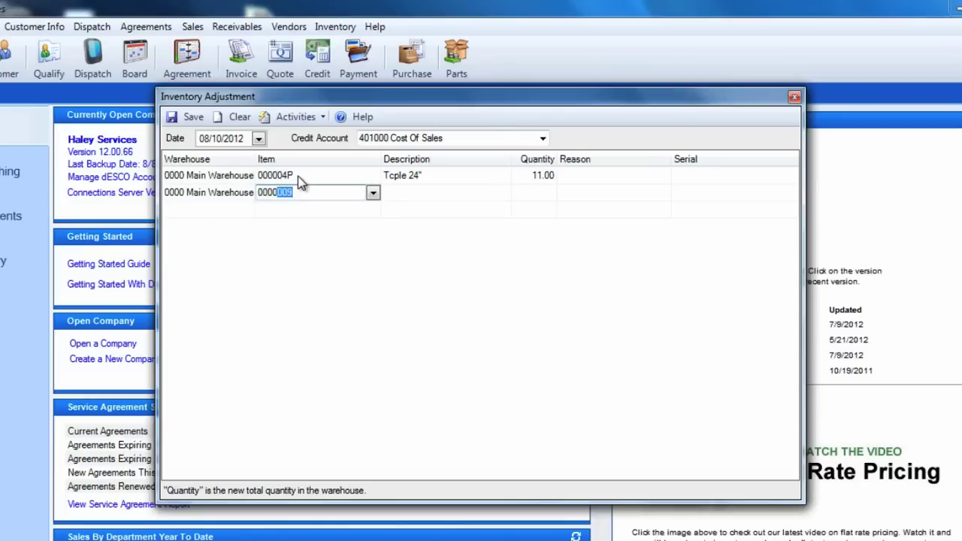
type("1")
key("Tab")
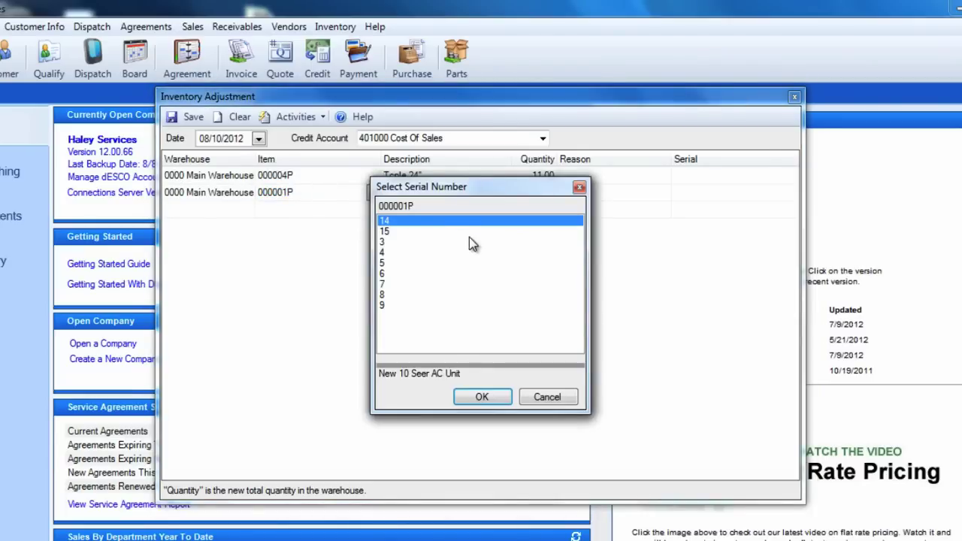
left_click(384, 305)
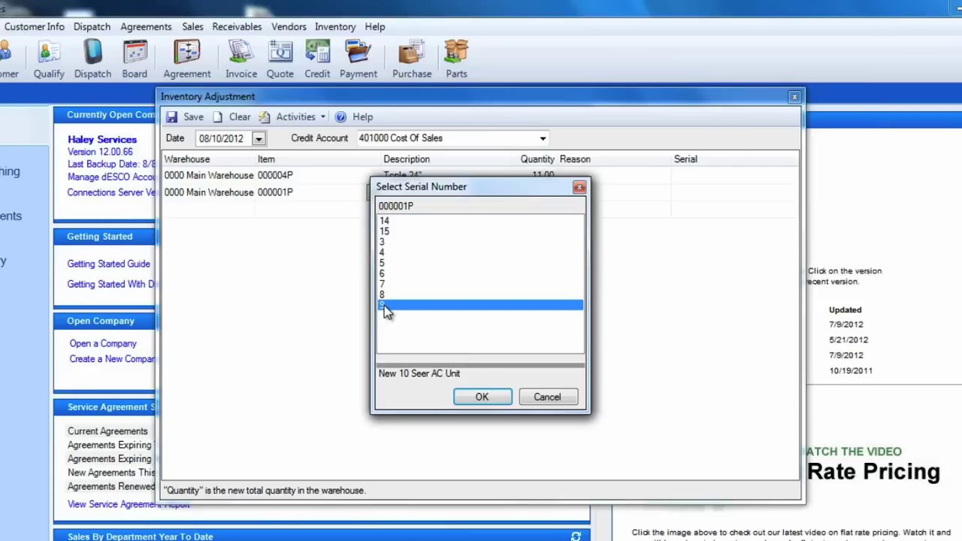
left_click(483, 398)
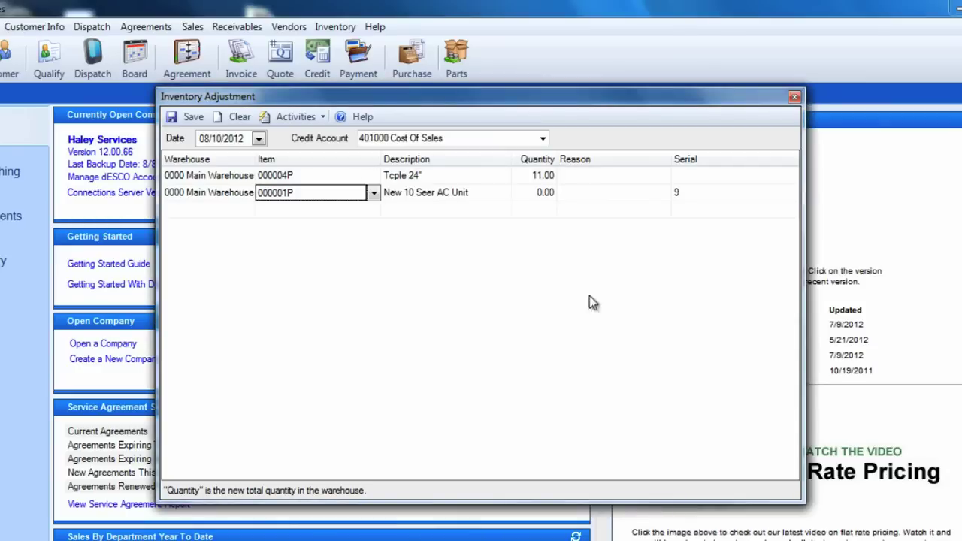
left_click(710, 194)
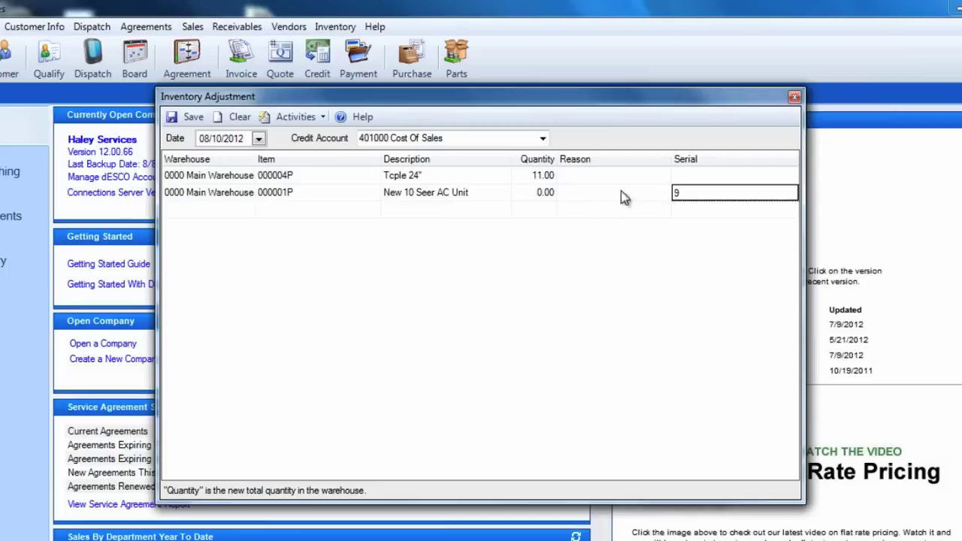
left_click(521, 197)
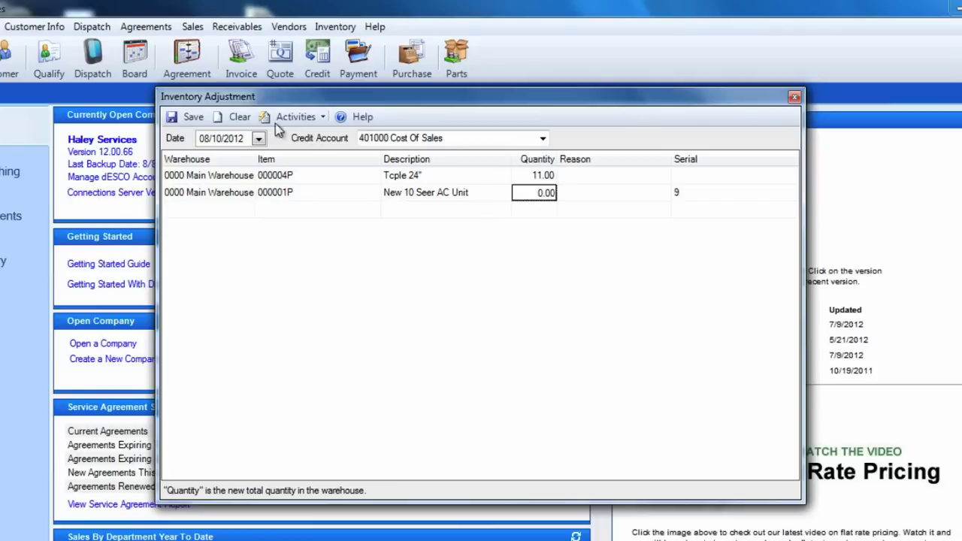
Save the inventory adjustment without printing it, and close the adjustment window
left_click(190, 120)
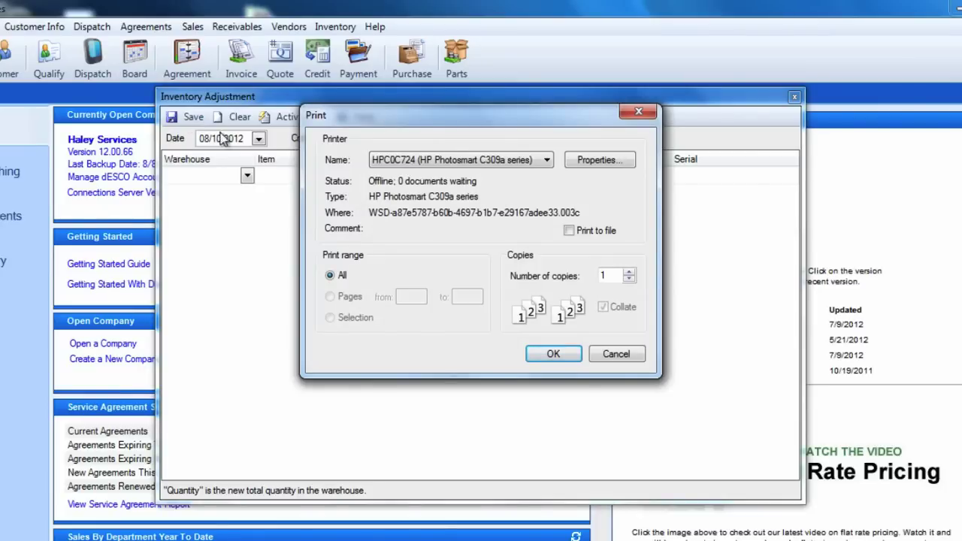
left_click(617, 354)
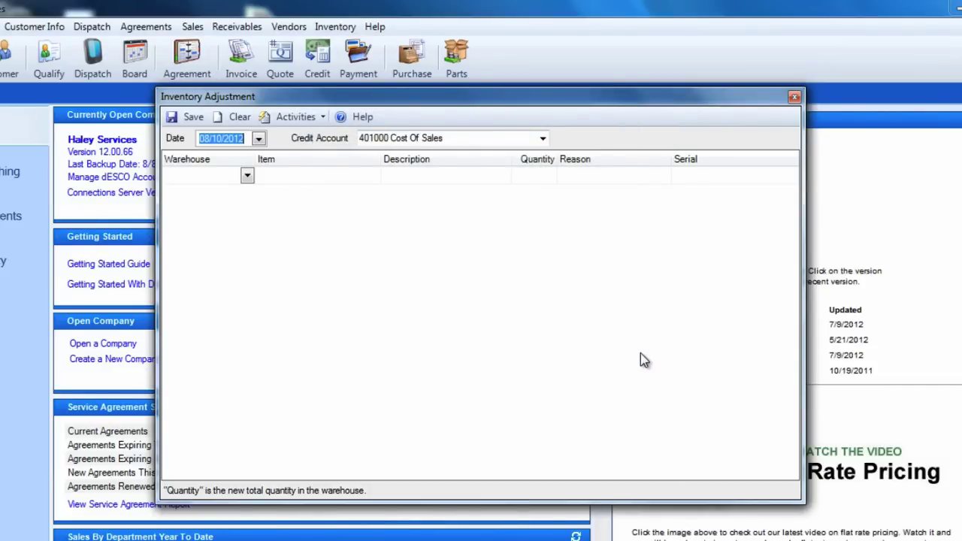
left_click(795, 98)
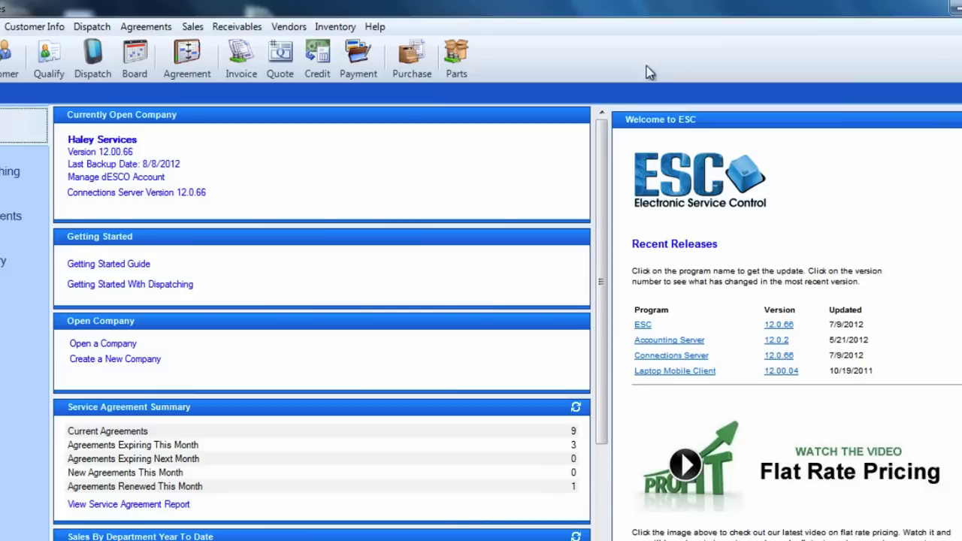
Preview the inventory Adjustment Report sorted by warehouse, with the date filter starting from 8/10/2012
left_click(335, 27)
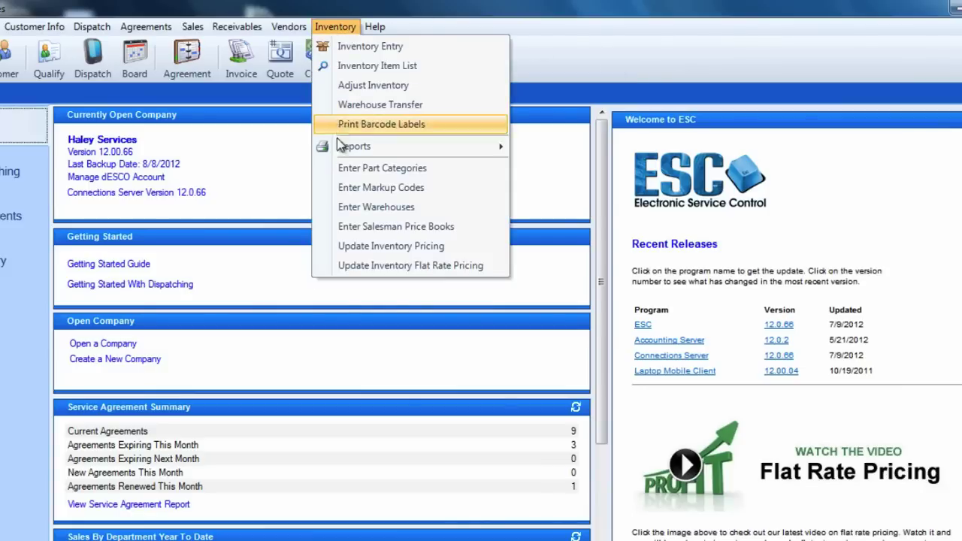
mouse_move(340, 147)
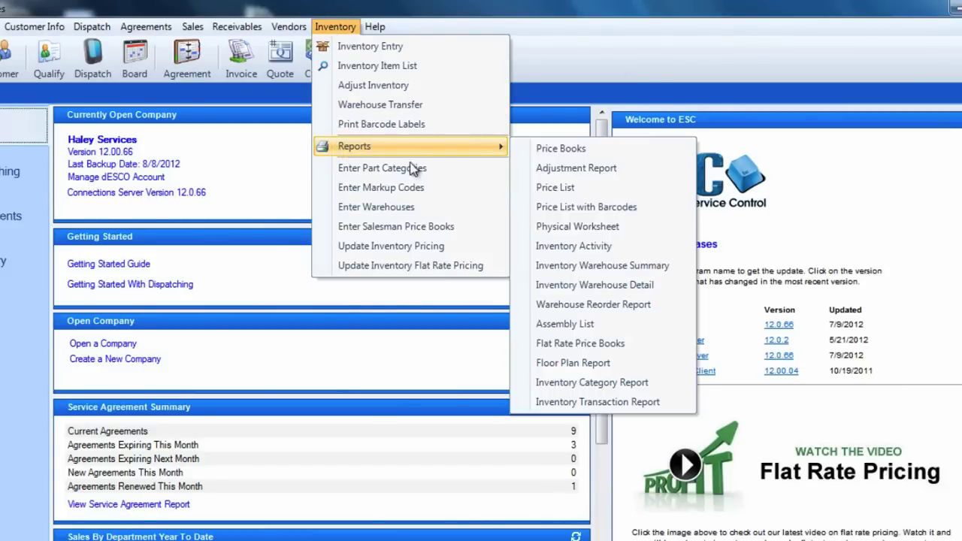
left_click(579, 168)
left_click(455, 283)
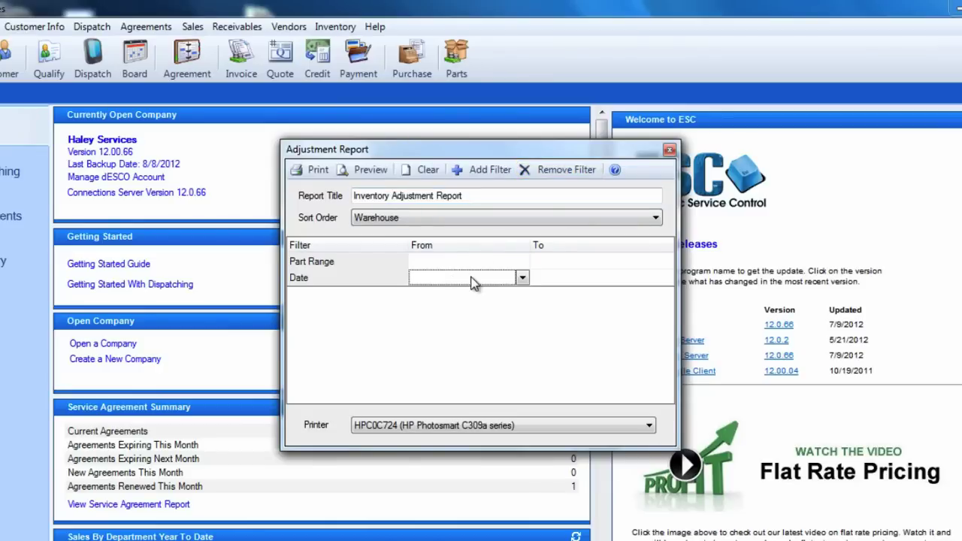
type("081012")
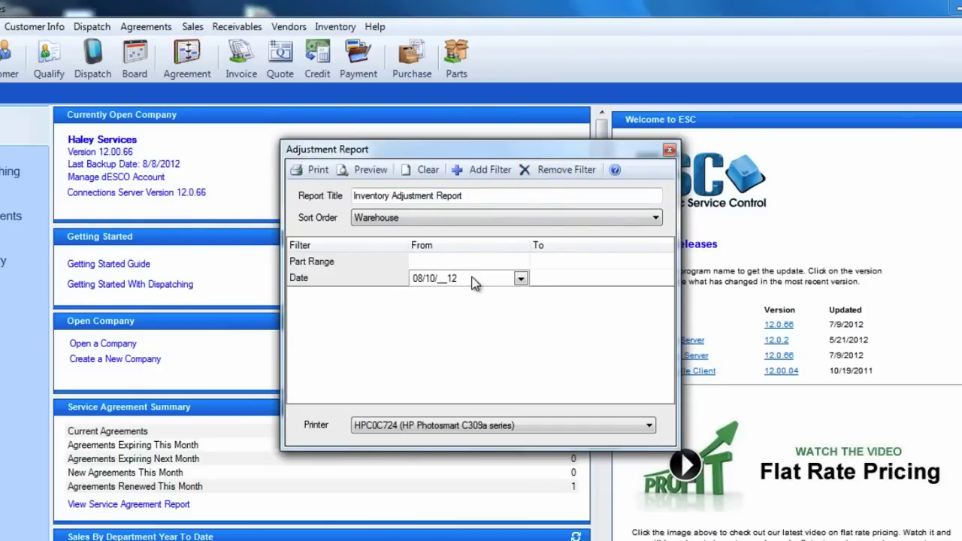
key("Tab")
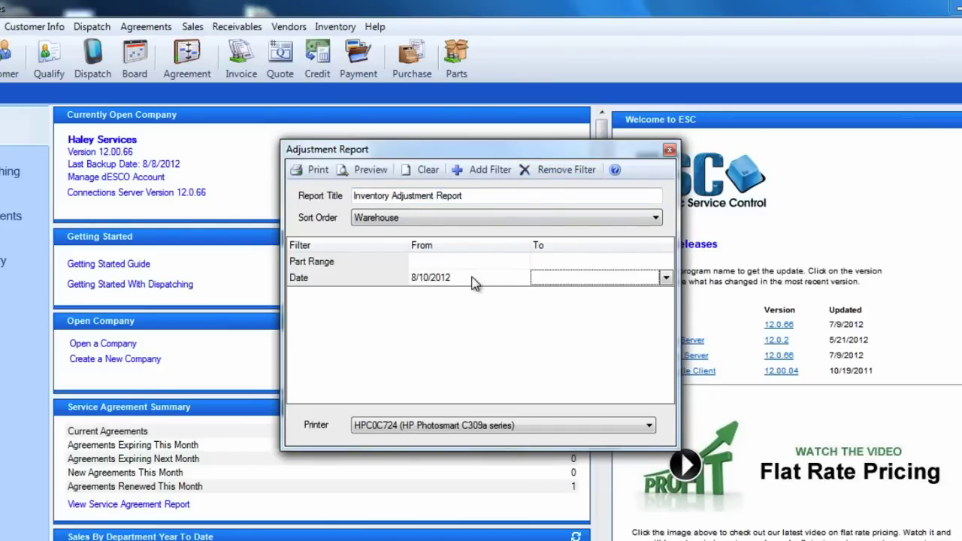
left_click(376, 172)
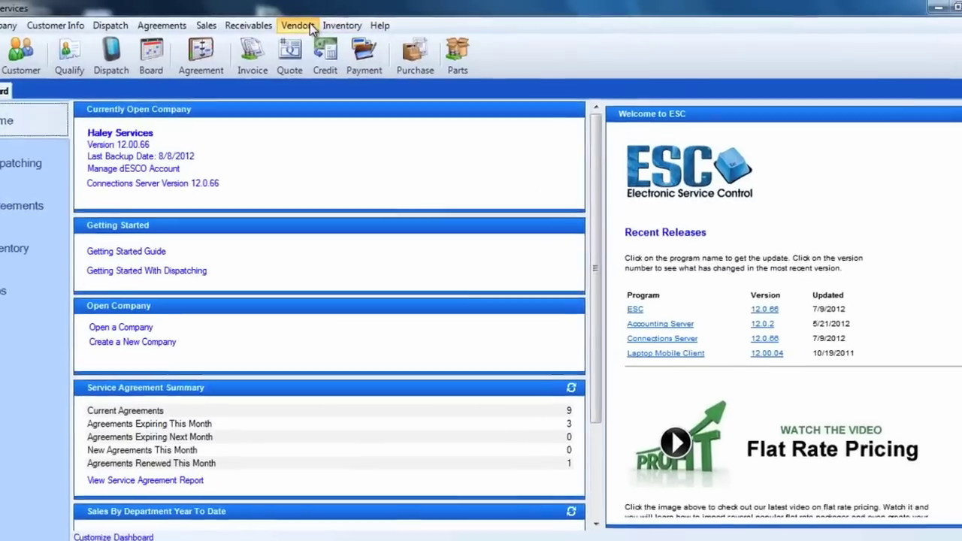
Bring up the list of available inventory reports
left_click(335, 27)
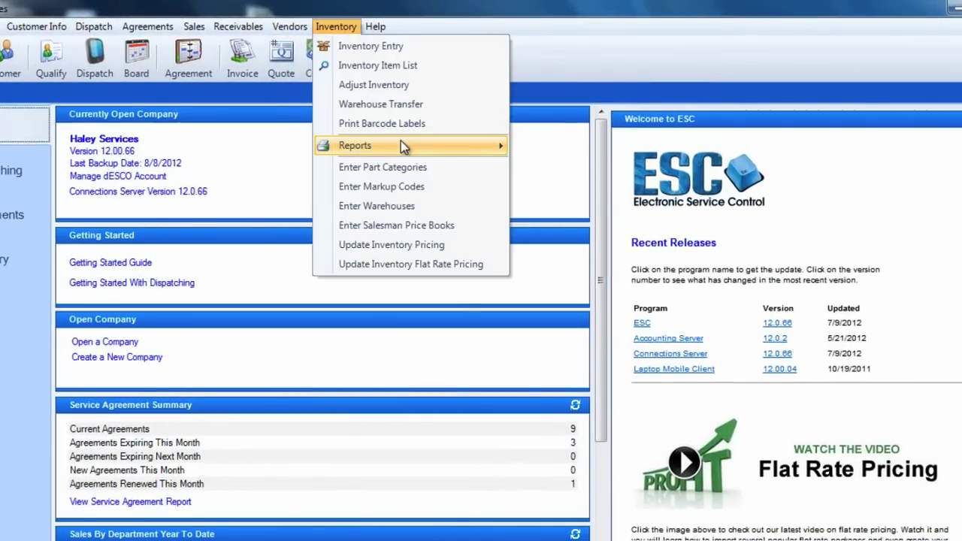
mouse_move(406, 146)
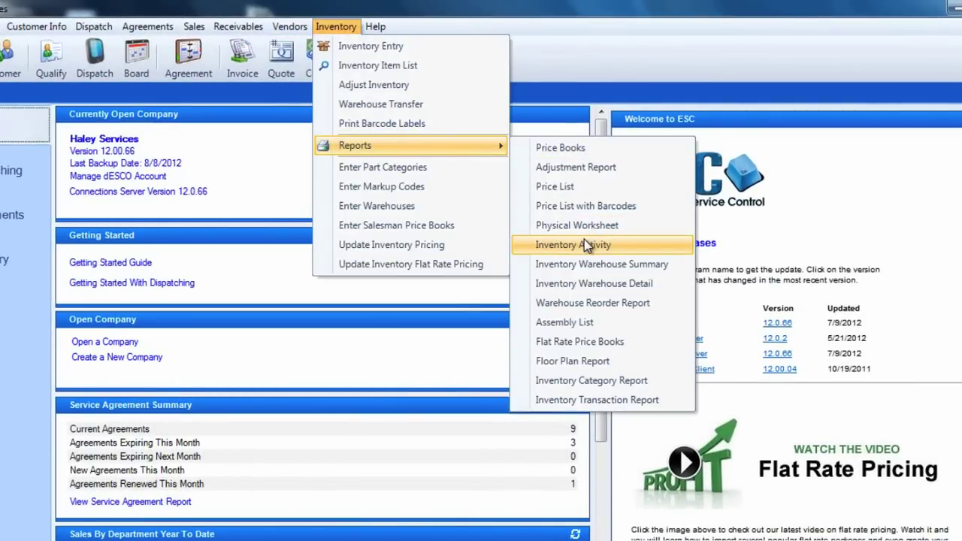